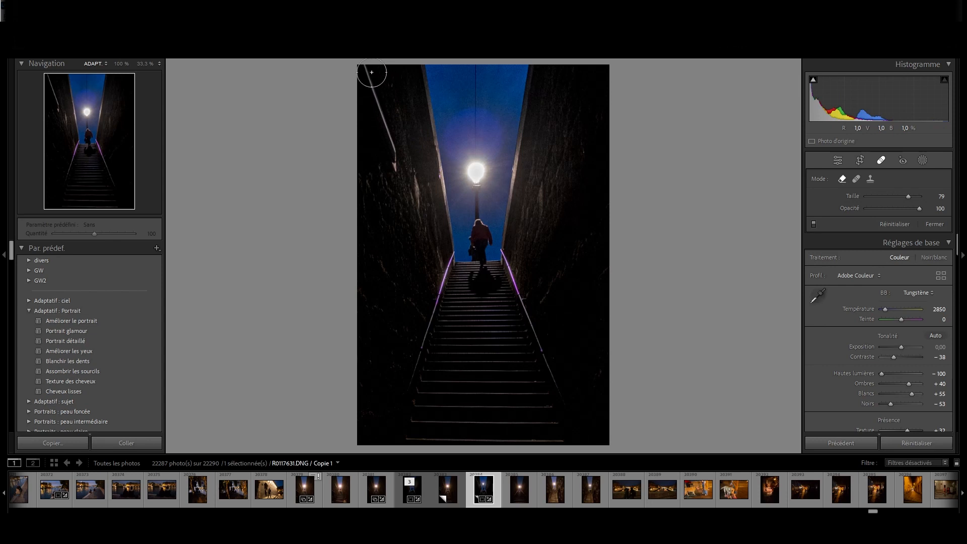
Step: Brush the healing tool over the light pipe on the upper left wall, and over the person climbing the stairs
left_click_drag(366, 68, 399, 172)
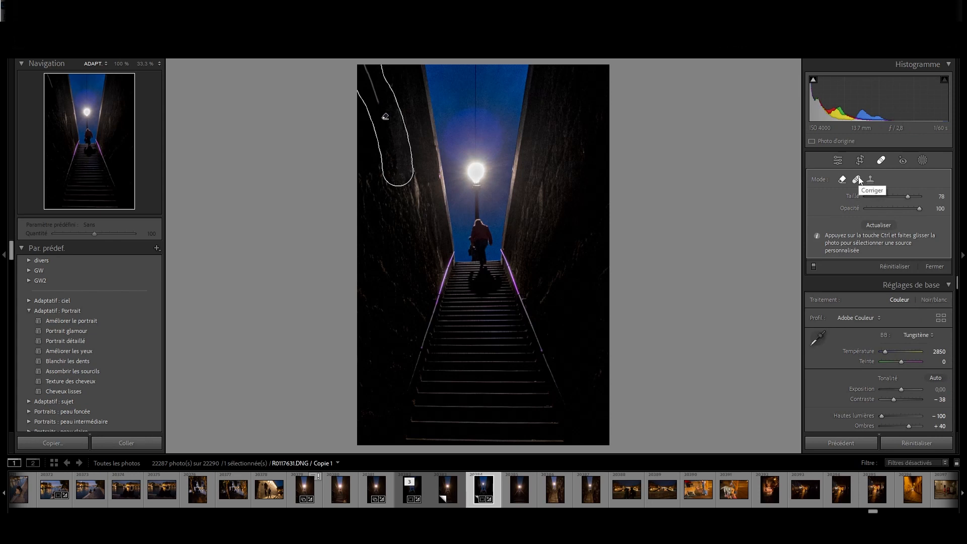
left_click(881, 163)
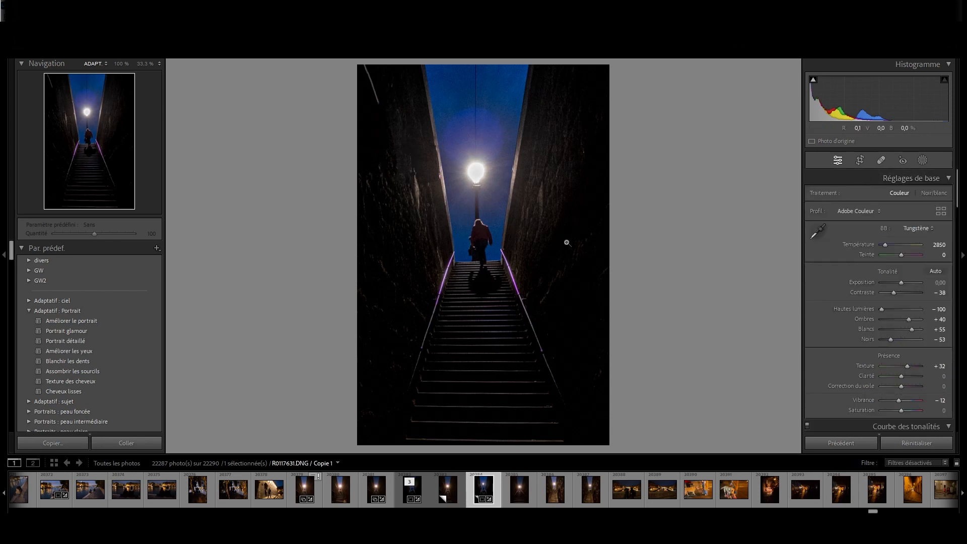
key("q")
left_click_drag(479, 221, 483, 296)
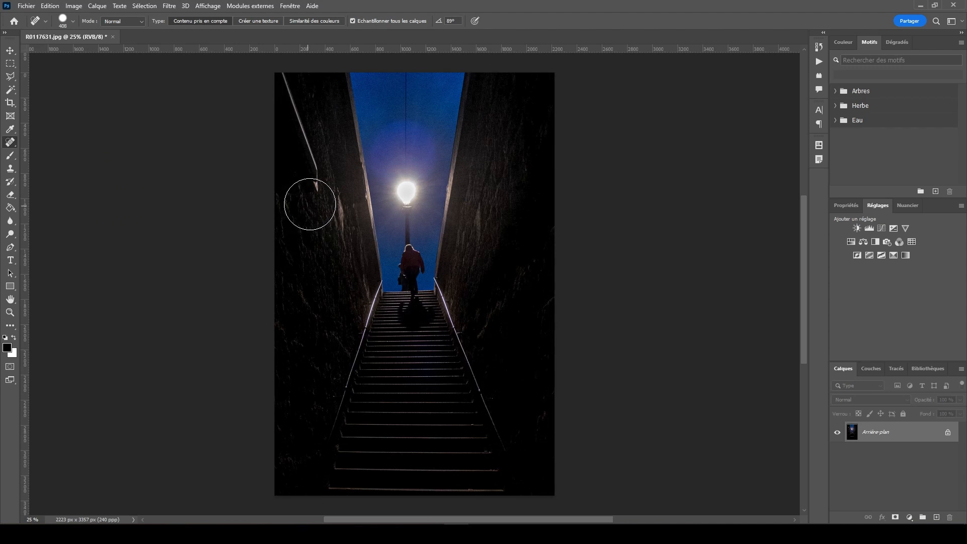
Step: Switch to Photoshop and paint over the light pipe on the upper left wall with the content-aware Spot Healing Brush
left_click_drag(316, 186, 286, 85)
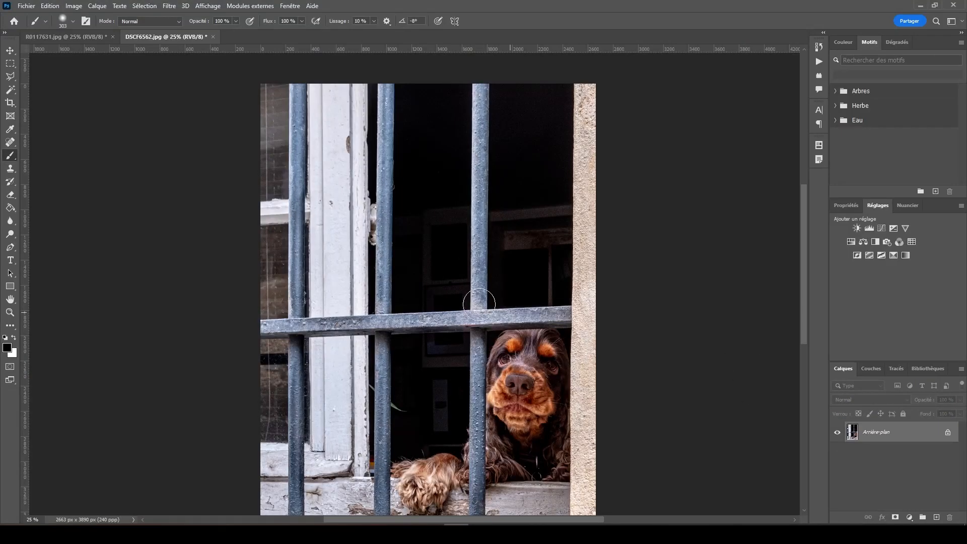
Step: Select the dark opening above the crossbar, right of the third bar, about 693 × 1802 px, and copy it to a new layer
left_click(10, 64)
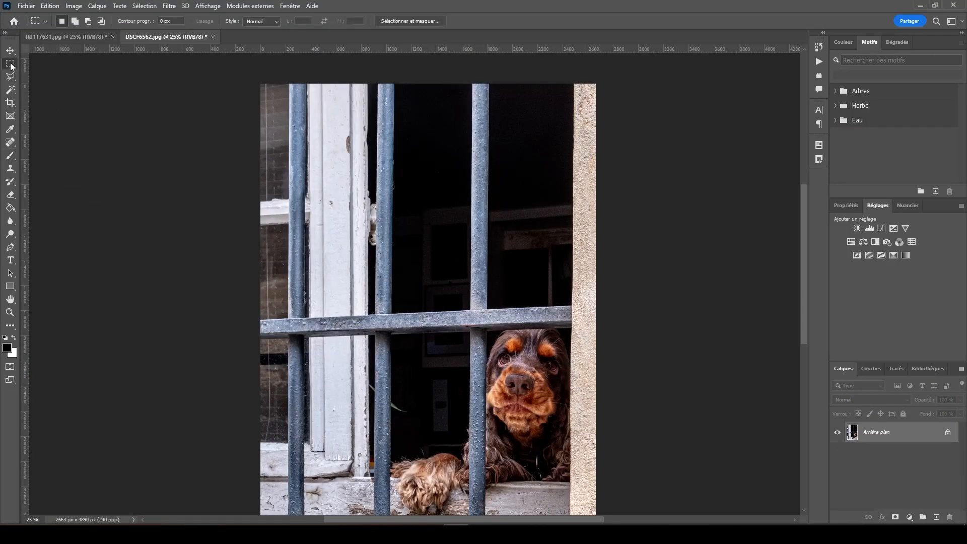
left_click_drag(486, 74, 573, 310)
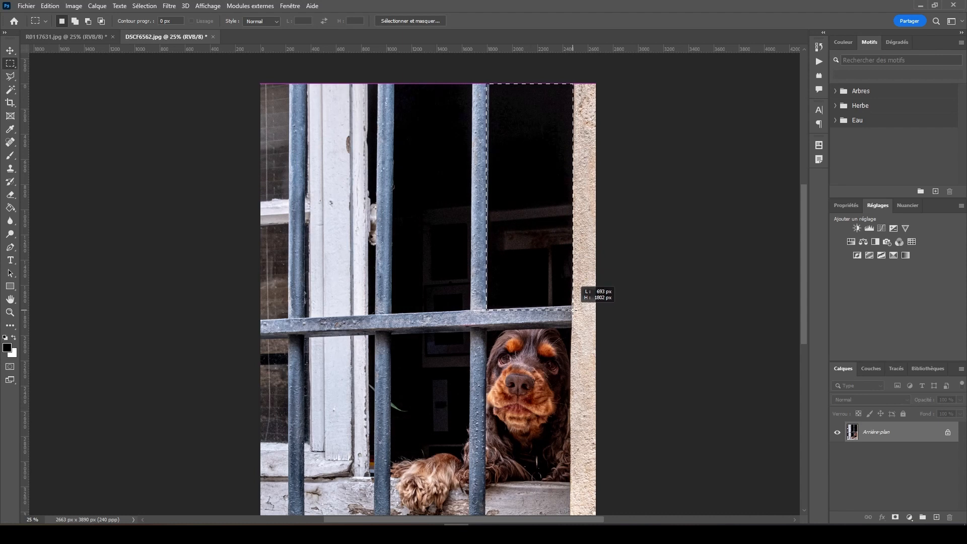
left_click_drag(573, 310, 573, 311)
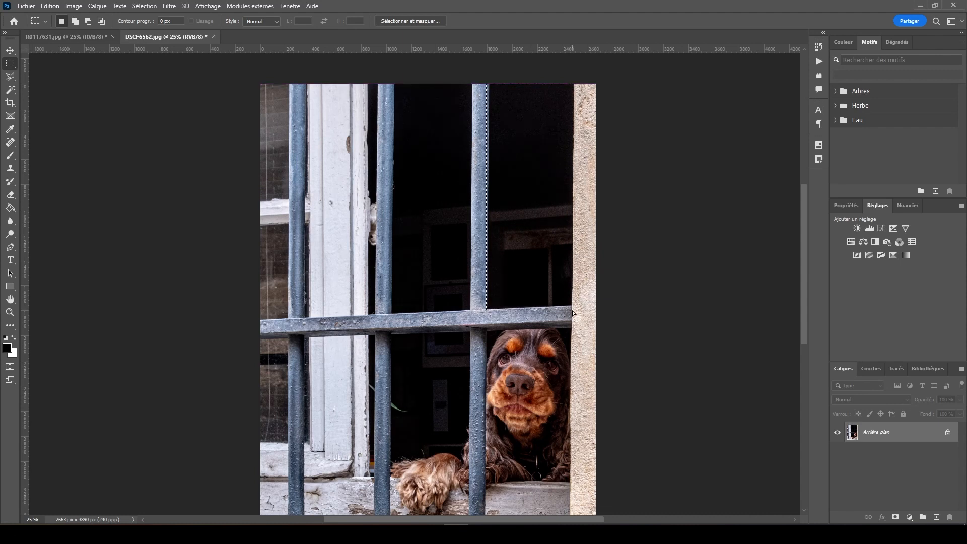
key("ctrl+j")
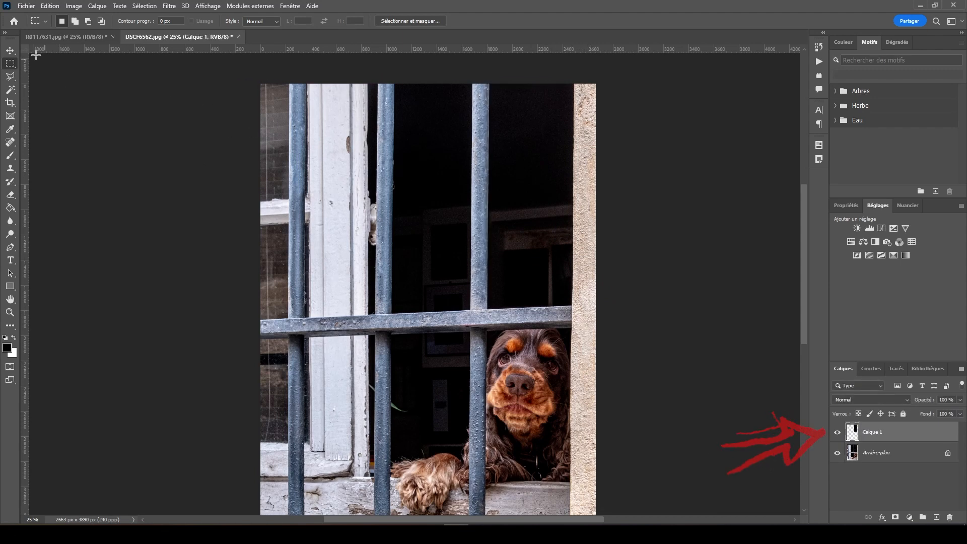
Step: Flip the copied window patch horizontally with Free Transform
left_click(11, 50)
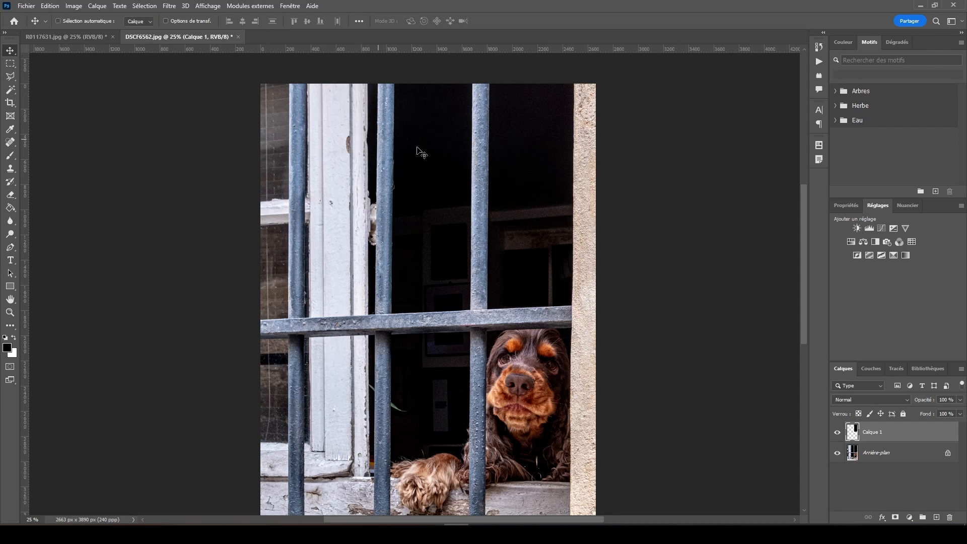
key("ctrl+t")
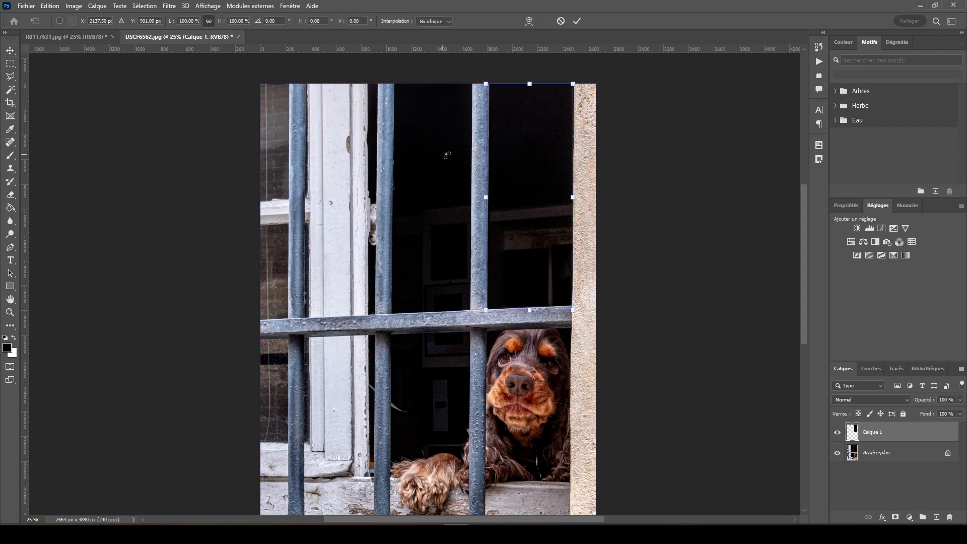
right_click(517, 183)
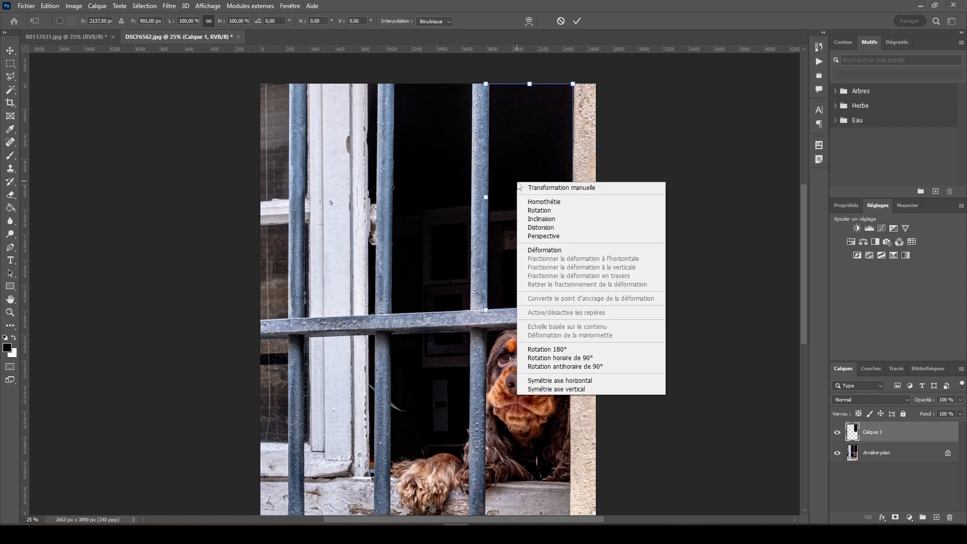
left_click(578, 381)
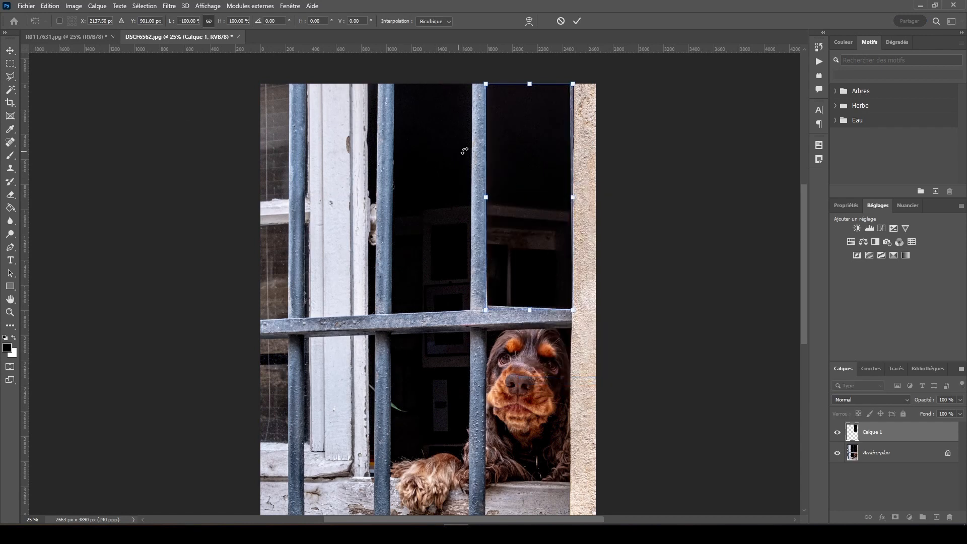
key("Return")
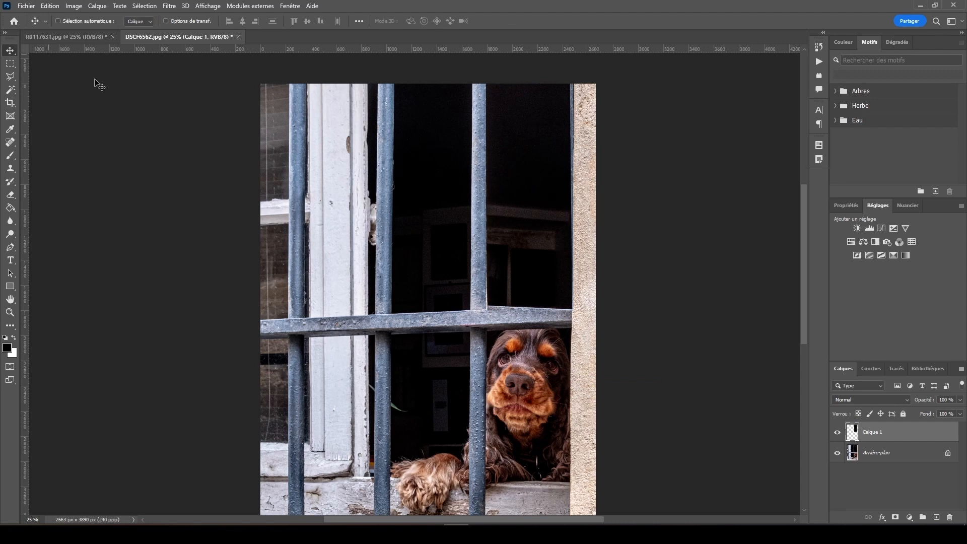
Step: Move the flipped patch down over the dog and hide it with a black layer mask
left_click_drag(521, 150, 533, 292)
mouse_move(533, 336)
left_mouse_down()
mouse_move(539, 325)
mouse_move(526, 330)
mouse_move(528, 321)
left_mouse_up()
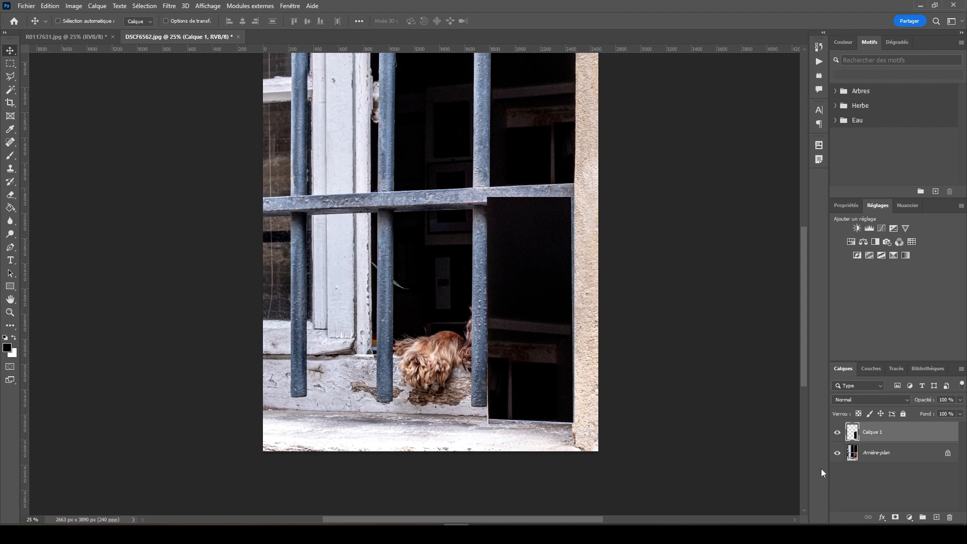
left_click(896, 518, "alt")
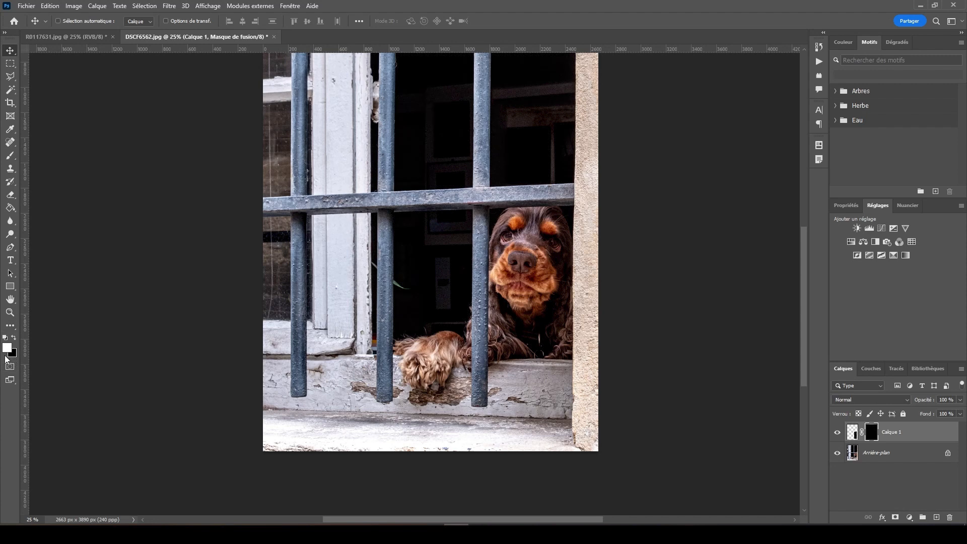
Step: Paint white on the layer mask over the dog's head and body with the 175 px brush to reveal the dark patch
left_click(10, 156)
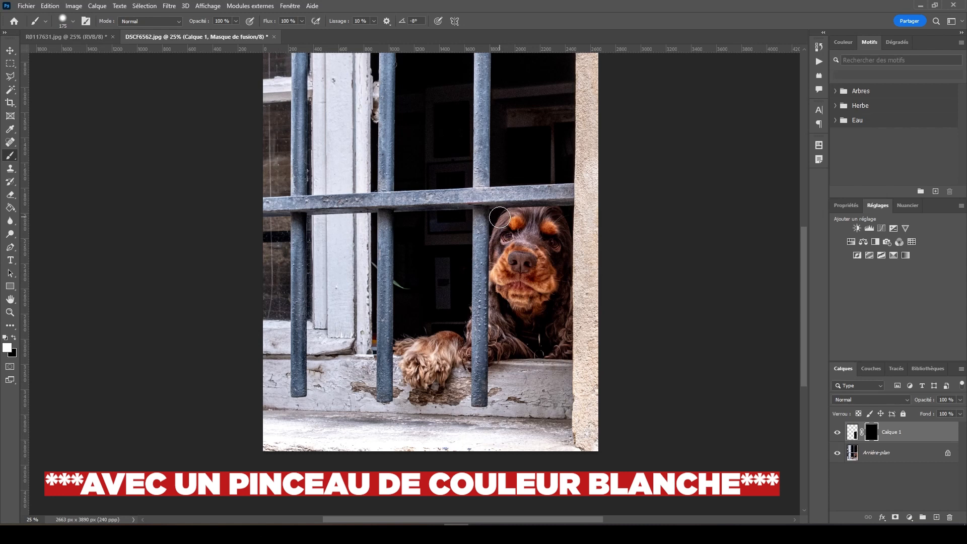
mouse_move(499, 217)
left_mouse_down()
mouse_move(499, 333)
mouse_move(498, 313)
left_mouse_up()
mouse_move(496, 349)
left_mouse_down()
mouse_move(568, 351)
mouse_move(564, 218)
mouse_move(513, 215)
mouse_move(515, 281)
mouse_move(520, 237)
mouse_move(553, 239)
mouse_move(508, 237)
mouse_move(531, 308)
mouse_move(513, 279)
mouse_move(524, 335)
mouse_move(543, 327)
mouse_move(517, 335)
mouse_move(546, 337)
mouse_move(550, 276)
mouse_move(531, 268)
mouse_move(547, 320)
left_mouse_up()
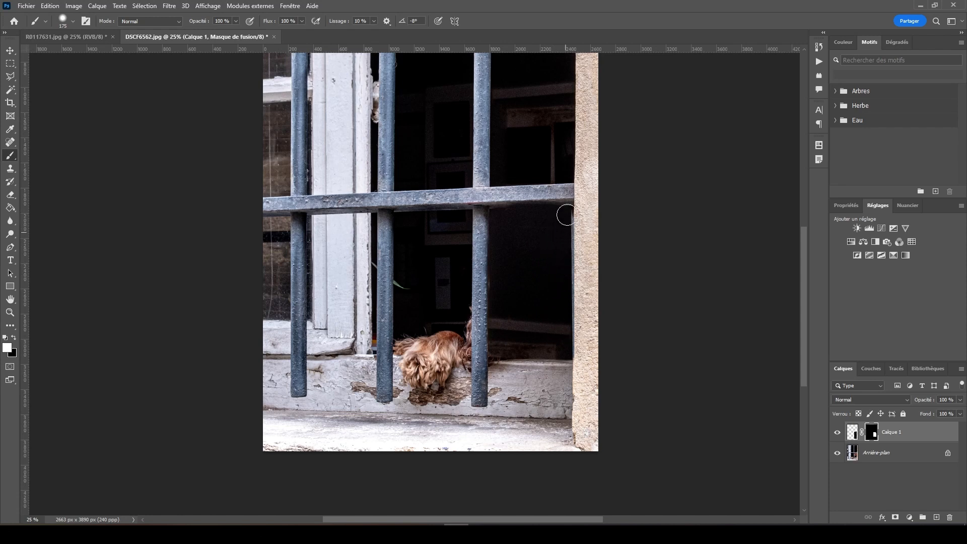
scroll(569, 350, "up", 3)
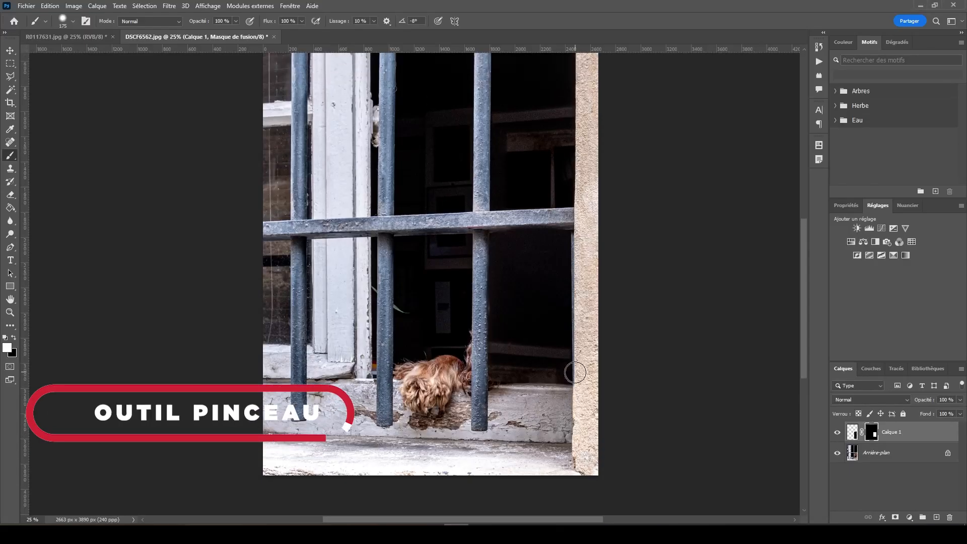
scroll(572, 352, "up", 2)
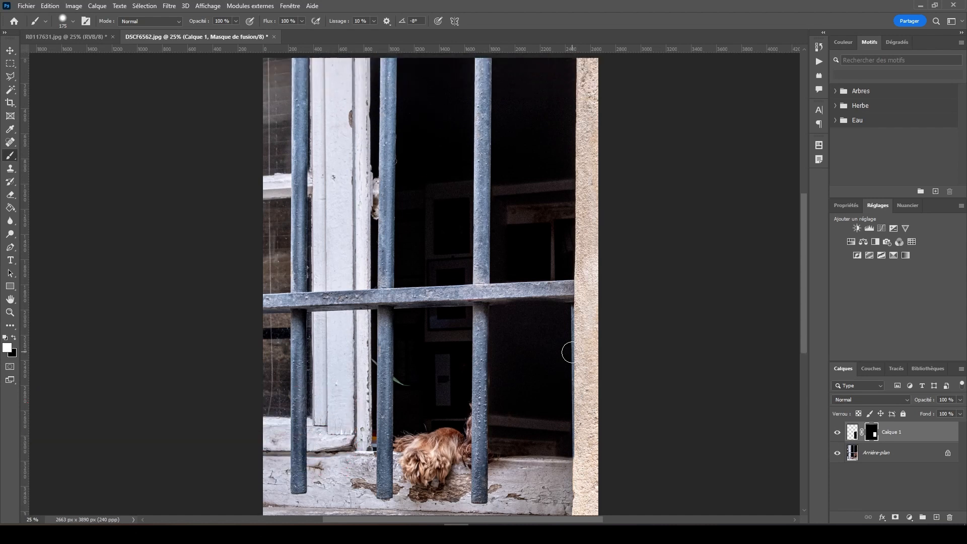
scroll(572, 353, "up", 1)
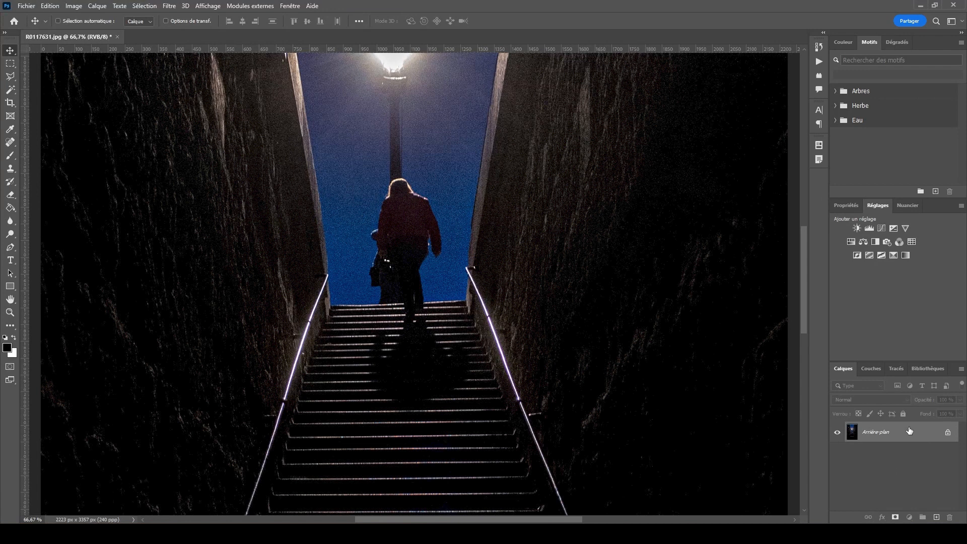
Step: Duplicate the background layer of the staircase photo and clone lit step edges over the lowest part of the person's shadow at 40 px
left_click_drag(909, 431, 936, 517)
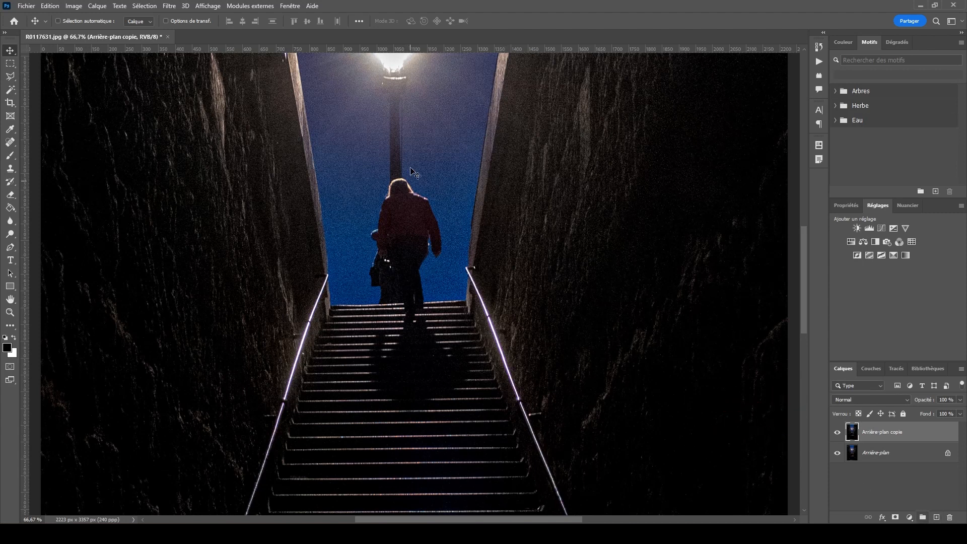
left_click(10, 170)
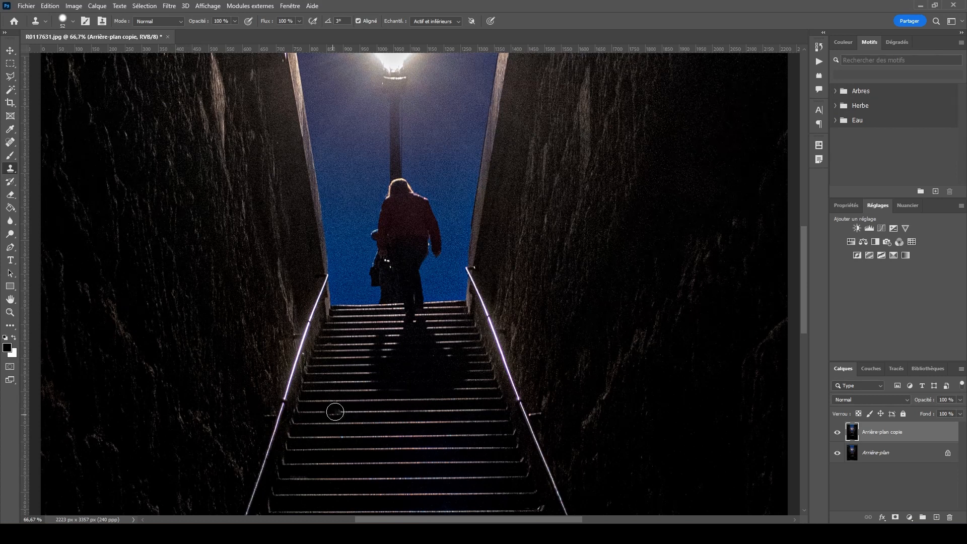
right_click(381, 389, "alt")
left_click(351, 389, "alt")
left_click(395, 390, "alt")
left_click(424, 389, "alt")
left_click_drag(456, 389, 475, 388)
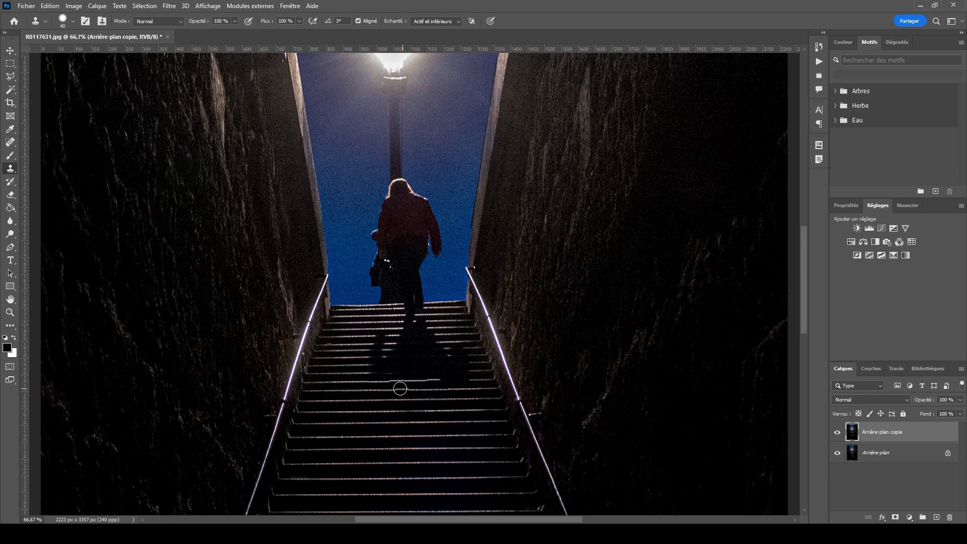
Step: Clone the lit edges across the next two shadowed steps, sampling from the unshadowed left part of the stairs
scroll(418, 387, "up", 1)
left_click(364, 292, "alt")
left_click_drag(404, 275, 514, 276)
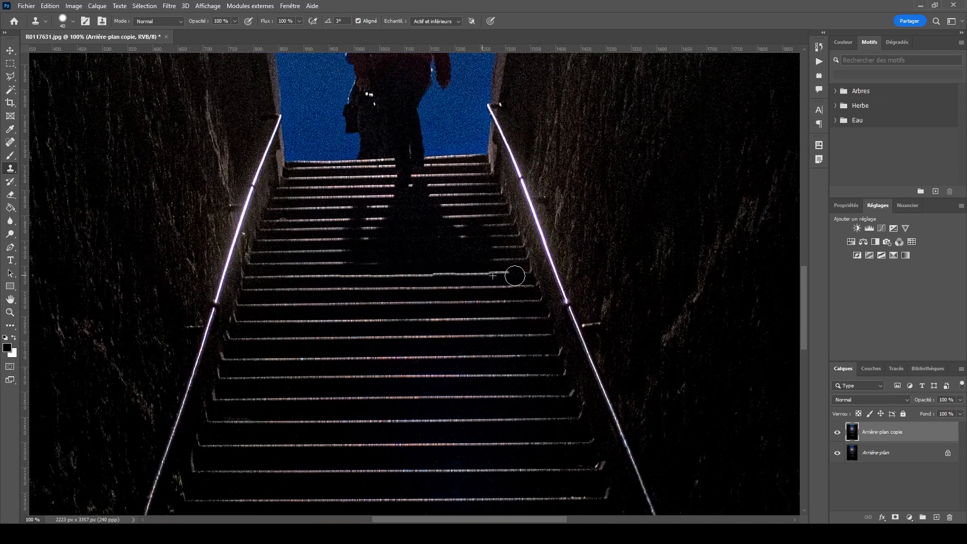
left_click(292, 263, "alt")
left_click_drag(360, 263, 484, 261)
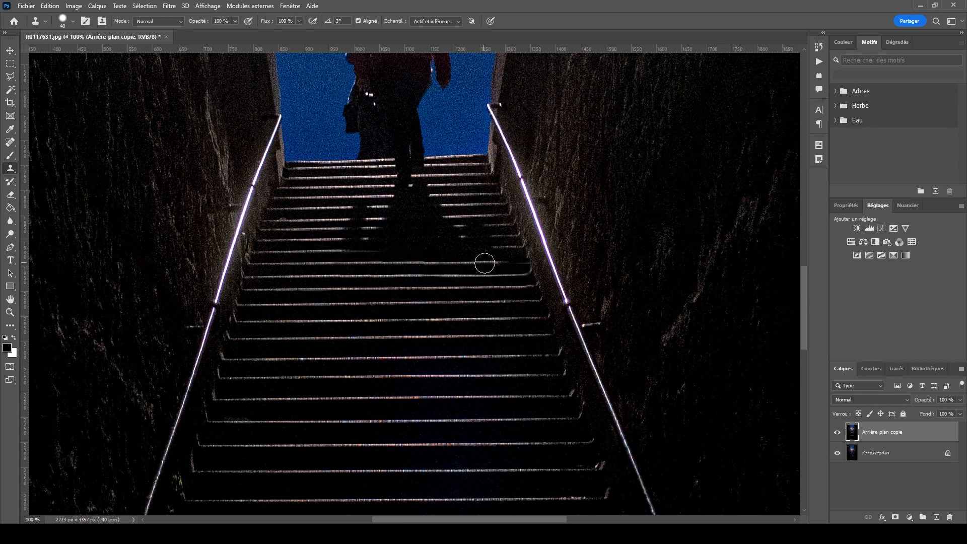
left_click(343, 251, "alt")
left_click_drag(379, 250, 460, 255)
key("ctrl+z")
Step: Clone the lit edges across the middle two shadowed steps from samples beside the shadow
left_click(341, 252, "alt")
left_click_drag(383, 251, 491, 249)
left_click(310, 240, "alt")
left_click_drag(378, 237, 488, 238)
Step: Reduce the clone brush and rebuild the remaining upper step edges, covering the shadow and the person's feet up to the top step
left_click(320, 228, "alt")
right_click(341, 230, "alt")
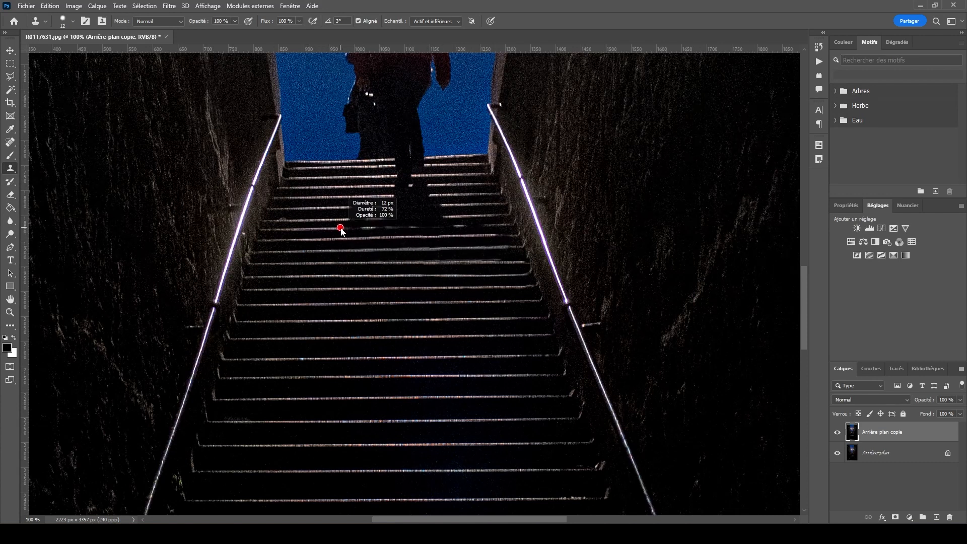
left_click_drag(356, 228, 504, 228)
mouse_move(354, 219)
left_mouse_down()
mouse_move(453, 217)
mouse_move(367, 207)
mouse_move(459, 206)
left_mouse_up()
left_click(366, 220, "alt")
left_click(317, 208, "alt")
mouse_move(392, 196)
left_mouse_down()
mouse_move(357, 186)
mouse_move(413, 186)
mouse_move(391, 198)
mouse_move(395, 178)
mouse_move(413, 175)
mouse_move(393, 179)
mouse_move(412, 176)
mouse_move(395, 167)
mouse_move(414, 158)
left_mouse_up()
left_click(358, 186, "alt")
left_click(392, 159, "alt")
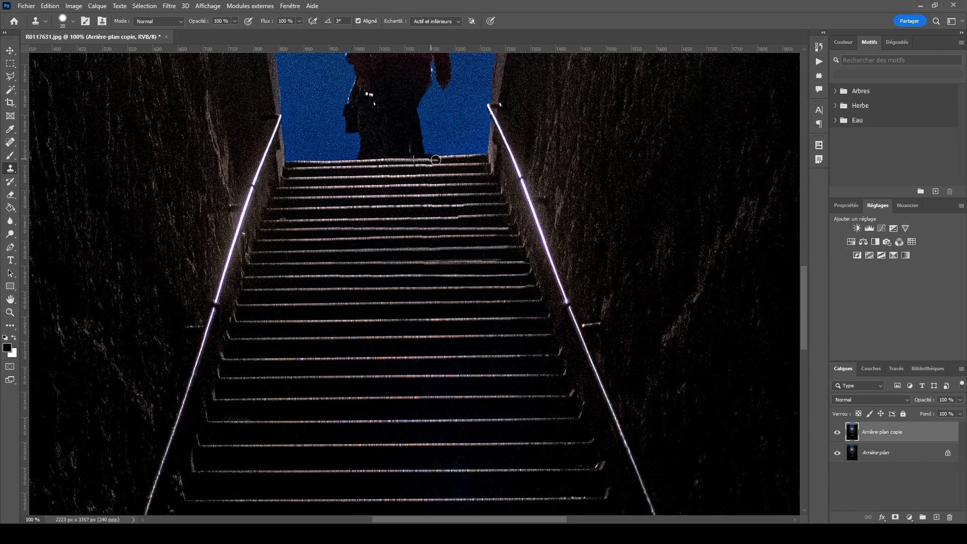
Step: Select the person with the Object Selection tool and replace them using Content-Aware Fill, output to a new layer
key("ctrl+minus")
key("ctrl+minus")
key("ctrl+minus")
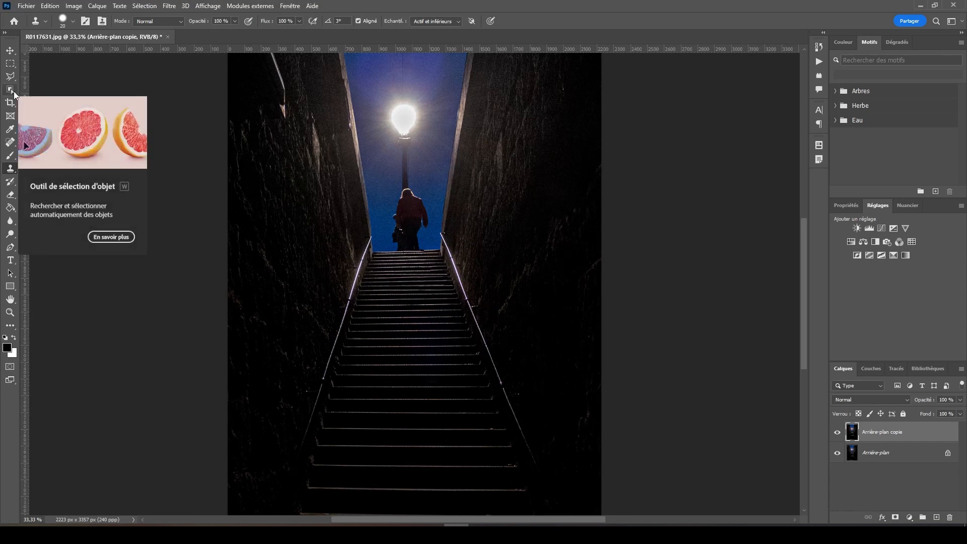
left_click(14, 92)
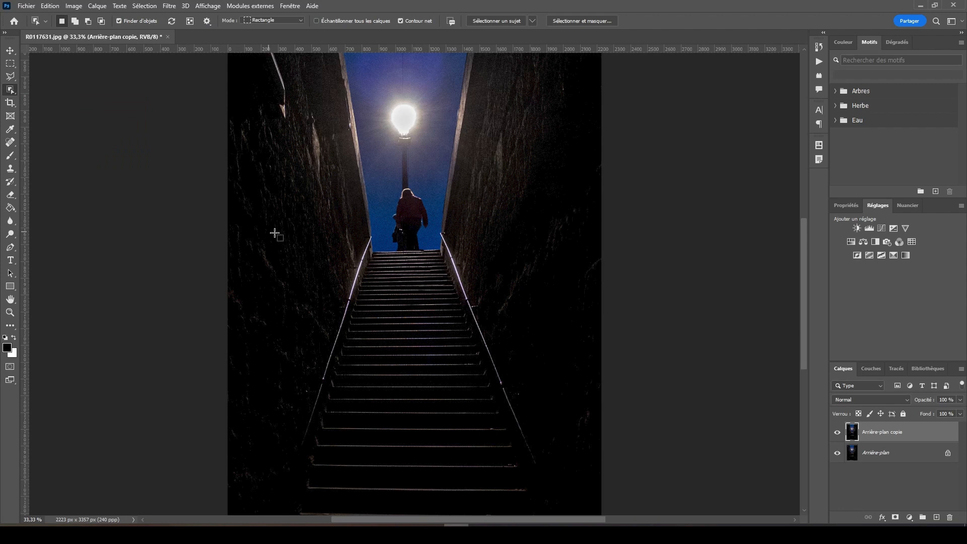
left_click(400, 217)
right_click(407, 230)
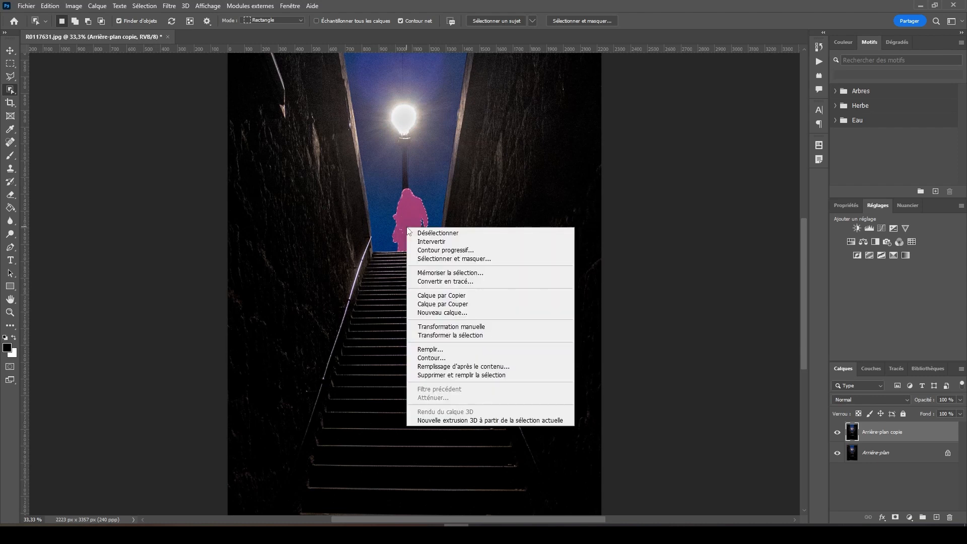
left_click(444, 370)
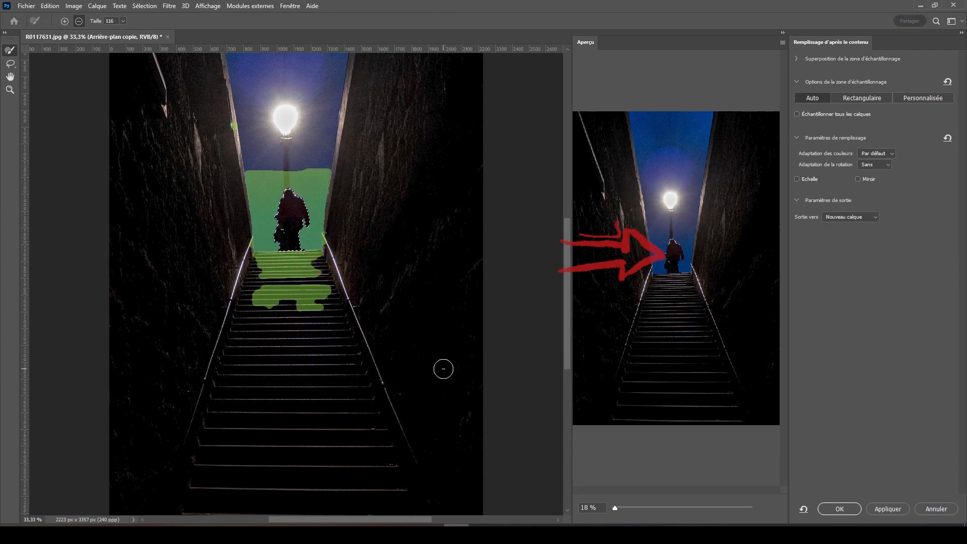
left_click(839, 508)
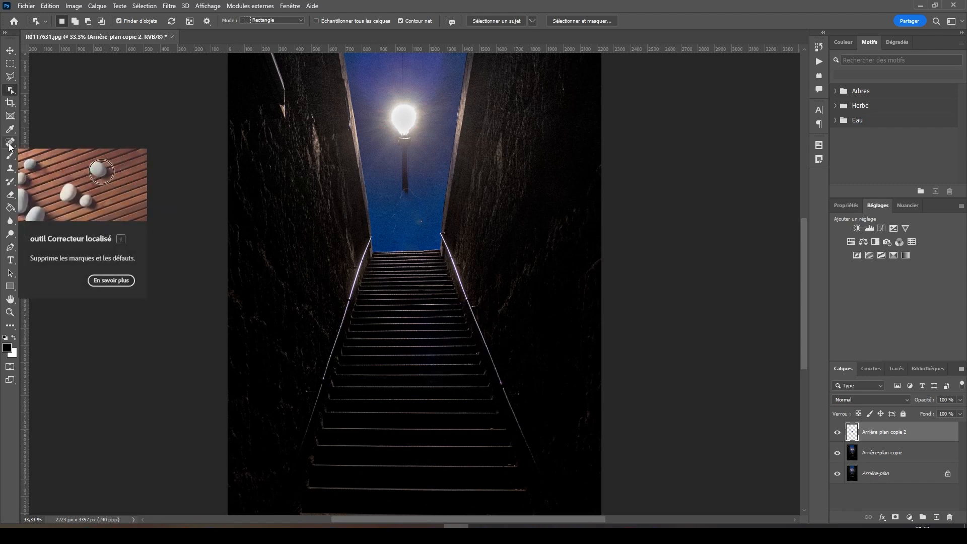
Step: Clone clean blue sky over the leftover marks around and below the lamppost's lower end with the Clone Stamp
left_click(10, 169)
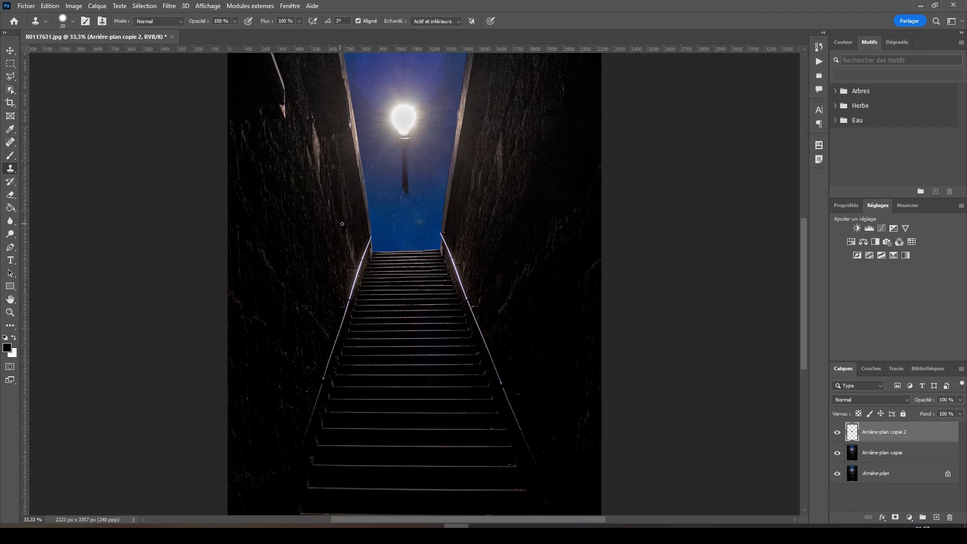
key("ctrl+plus")
key("ctrl+plus")
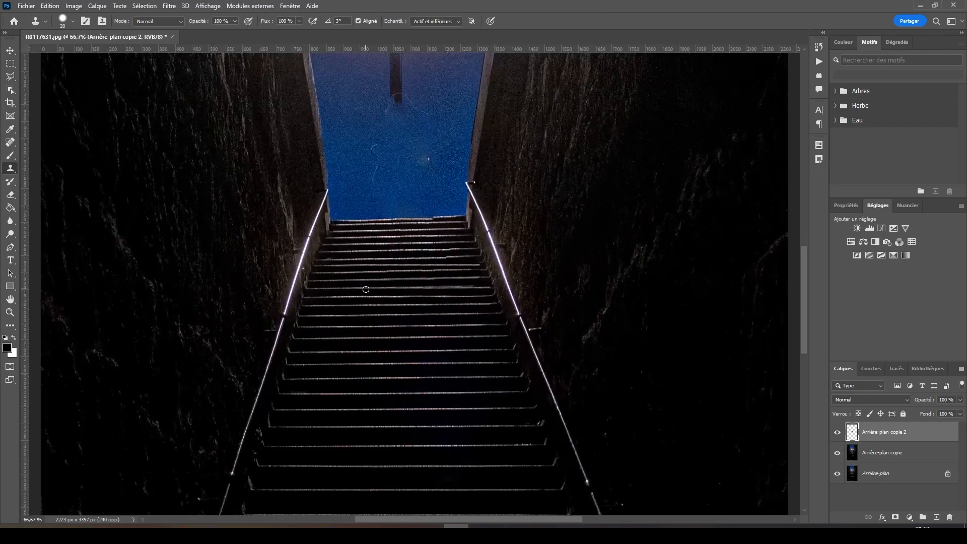
left_click_drag(367, 283, 358, 335)
mouse_move(367, 219)
left_mouse_down()
mouse_move(445, 219)
mouse_move(438, 201)
mouse_move(451, 193)
left_mouse_up()
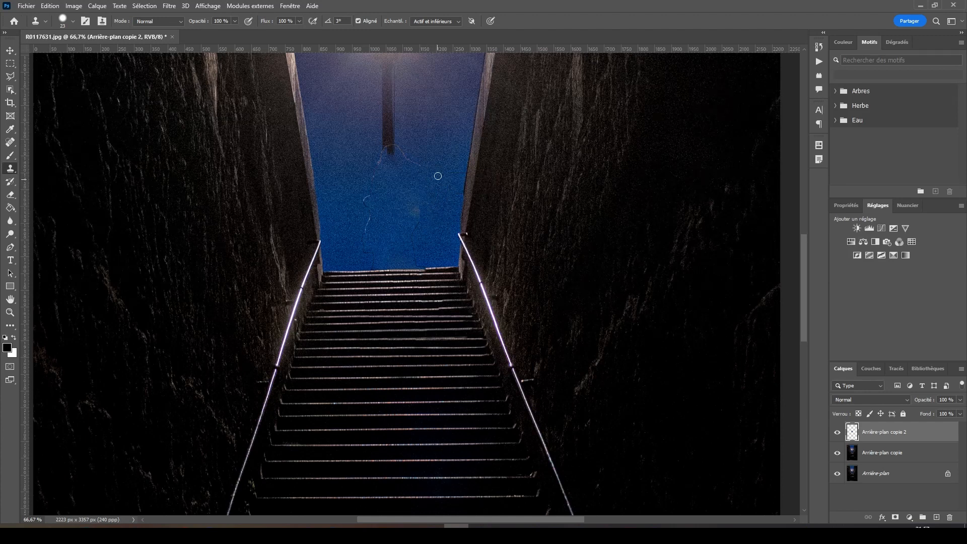
left_click(355, 218, "alt")
mouse_move(369, 203)
left_mouse_down()
mouse_move(362, 233)
mouse_move(371, 264)
mouse_move(417, 258)
left_mouse_up()
left_click_drag(414, 164, 396, 147)
left_click(389, 147)
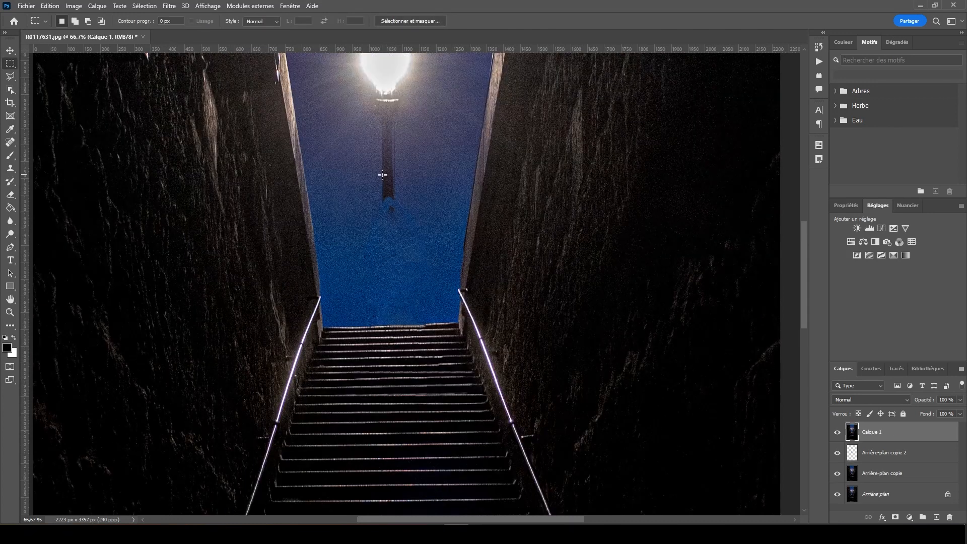
Step: Copy a rectangular section of the lower lamppost to a new layer and place it directly beneath the post's end
left_click_drag(382, 175, 394, 195)
key("ctrl+j")
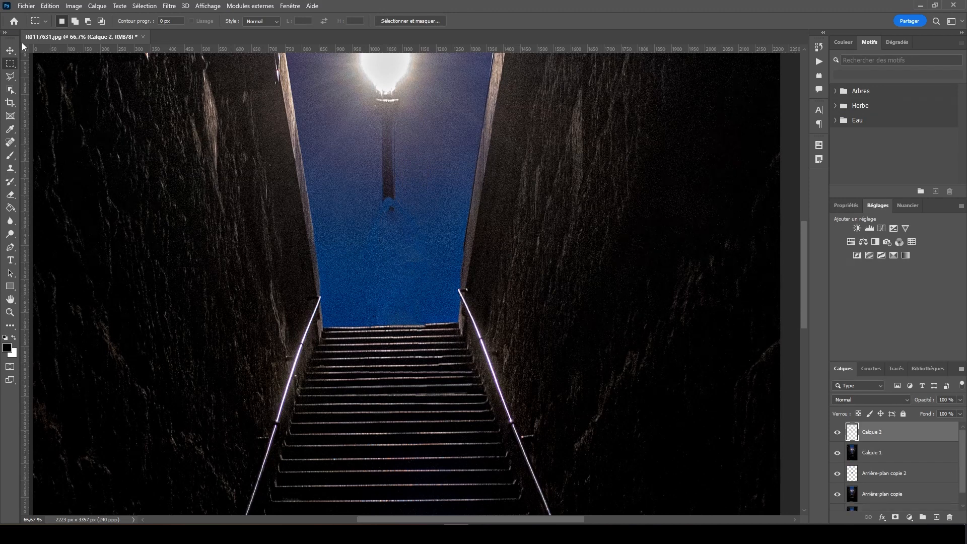
key("v")
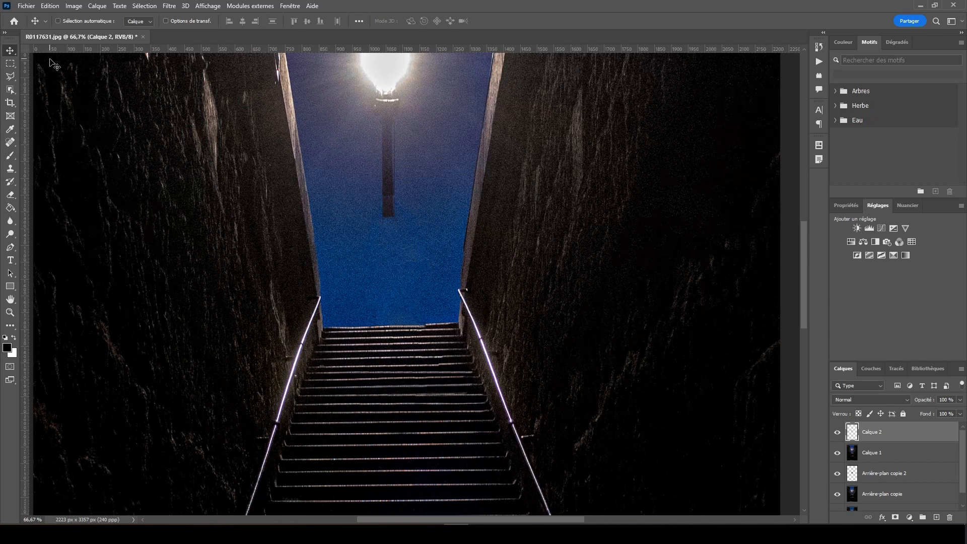
Step: Duplicate the Calque 2 post section and move the copy straight down to extend the lamppost
left_click_drag(921, 453, 936, 517)
key("shift+Down")
key("shift+Down")
key("shift+Down")
key("shift+Down")
key("shift+Down")
key("shift+Down")
key("shift+Down")
key("shift+Down")
key("shift+Down")
key("shift+Down")
key("shift+Down")
key("shift+Down")
key("shift+Down")
key("shift+Down")
key("shift+Down")
key("shift+Up")
key("shift+Up")
key("shift+Up")
key("shift+Up")
key("shift+Up")
key("shift+Up")
key("shift+Up")
key("shift+Up")
key("shift+Up")
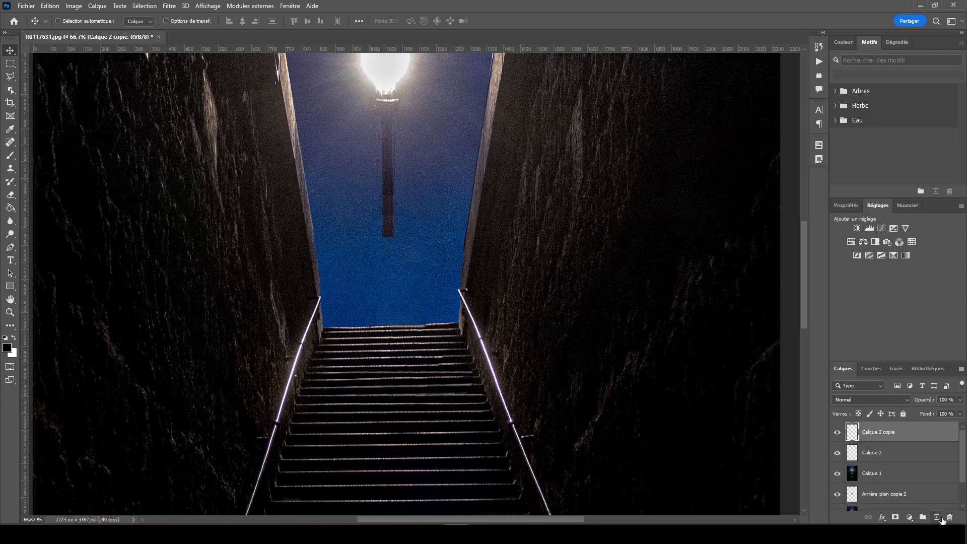
Step: Duplicate Calque 2 and Calque 2 copie together and move both copies straight down below the existing post sections
left_click(890, 455)
left_click(895, 441, "ctrl")
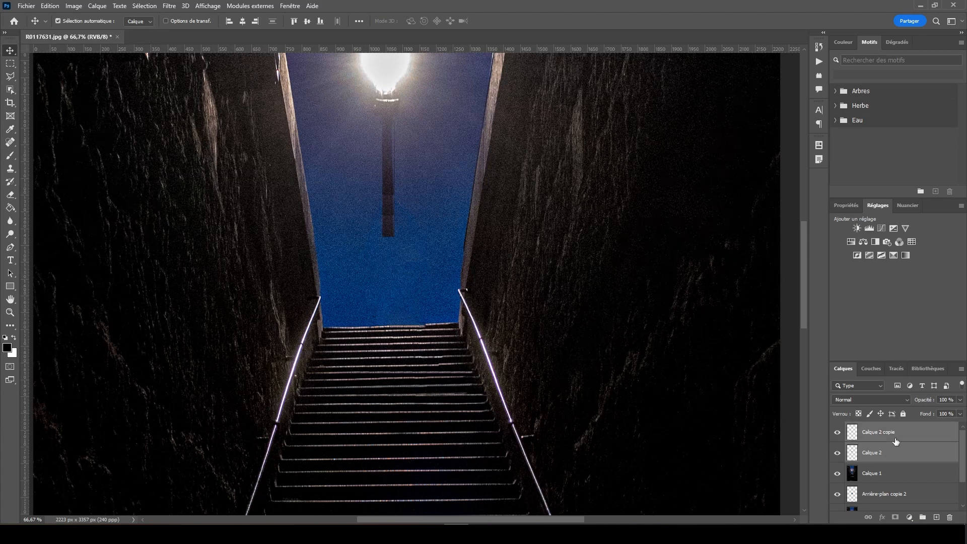
left_click_drag(921, 459, 937, 517)
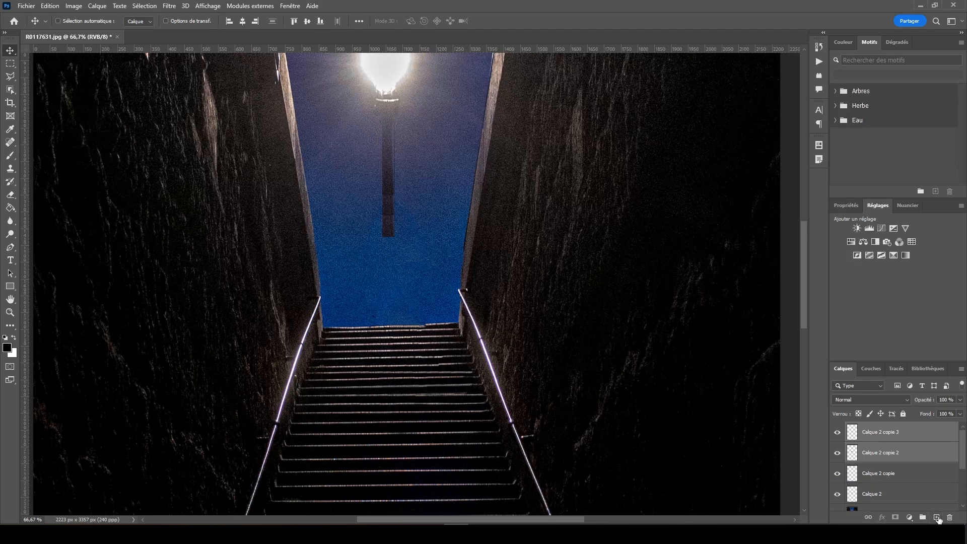
key("shift+Down")
key("shift+Down")
key("shift+Down")
key("shift+Down")
key("shift+Down")
key("shift+Down")
key("shift+Down")
key("shift+Down")
key("shift+Down")
key("shift+Down")
Step: Duplicate all four post sections, move the copies down to the top of the stairs, and group all the sections
left_click(909, 474, "ctrl")
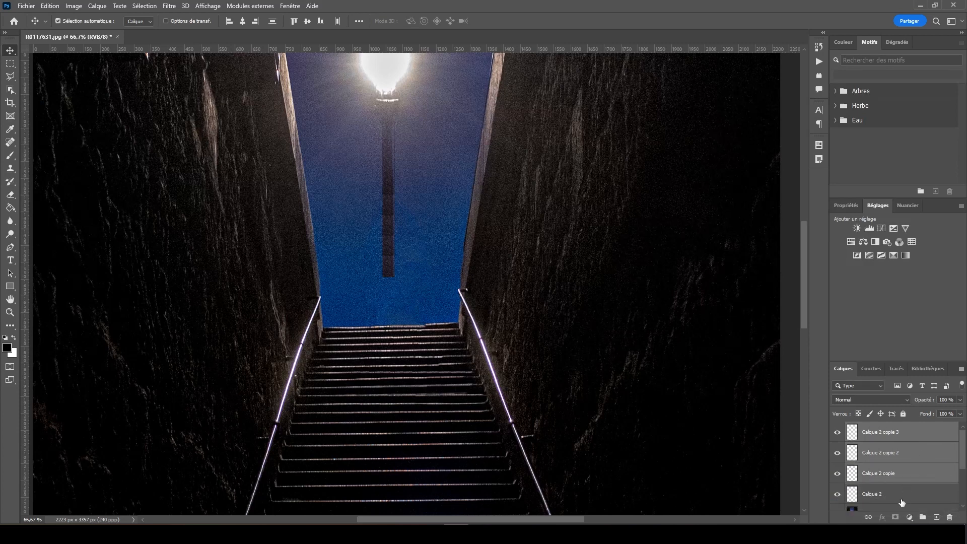
left_click(901, 502, "ctrl")
key("ctrl+j")
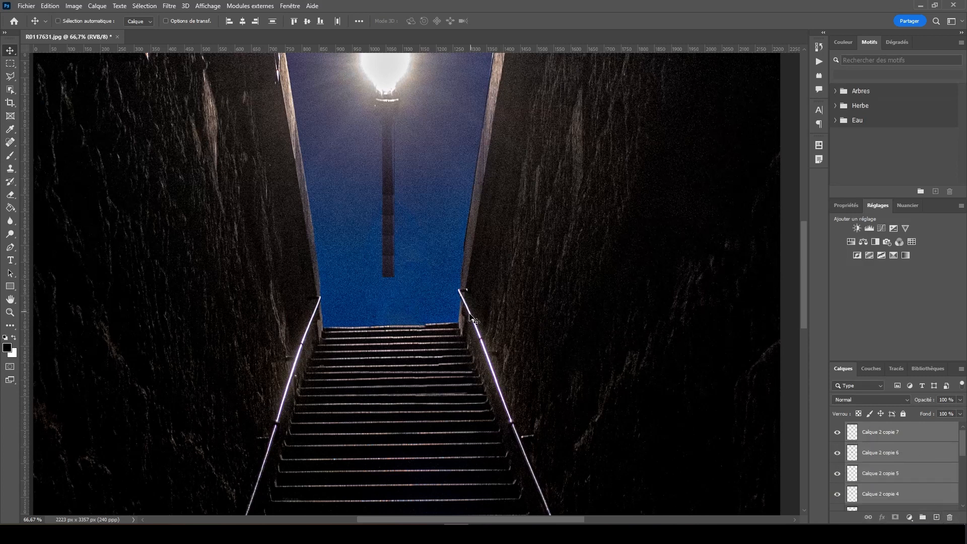
key("shift+Down")
key("shift+Down")
key("shift+Down")
key("shift+Down")
key("ctrl+g")
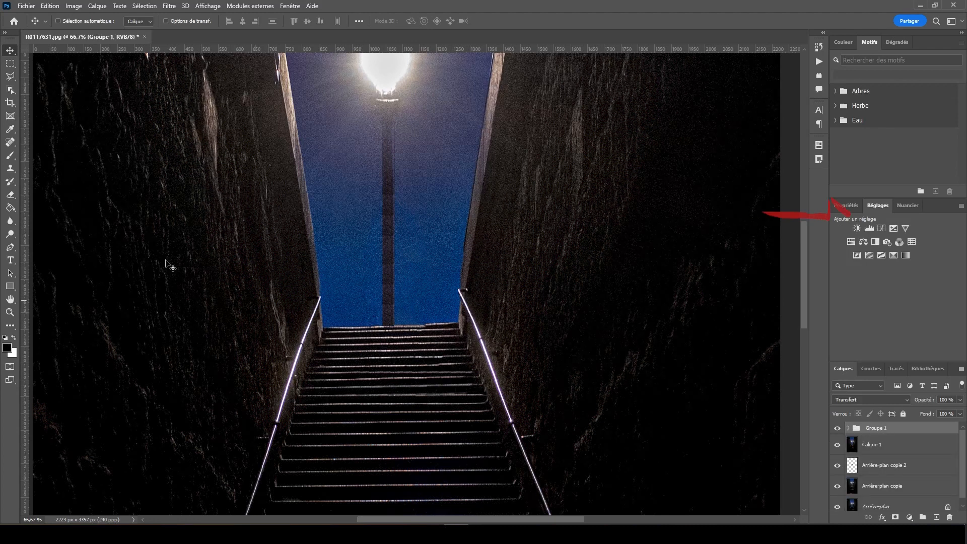
Step: Add a Curves adjustment clipped to the post group and pull its midtones down to match the original lamppost
left_click(880, 231)
left_click_drag(908, 301, 912, 306)
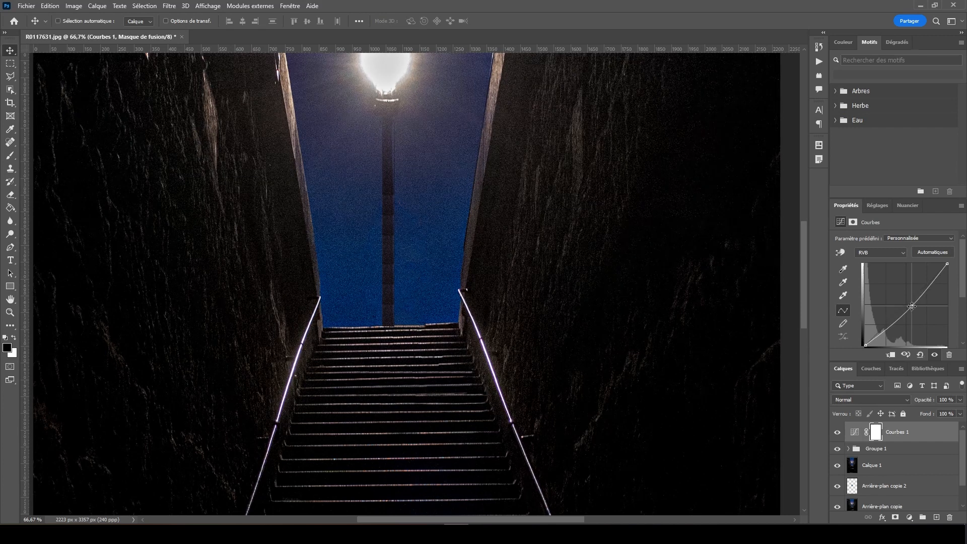
left_click(866, 440, "alt")
left_click_drag(910, 310, 910, 313)
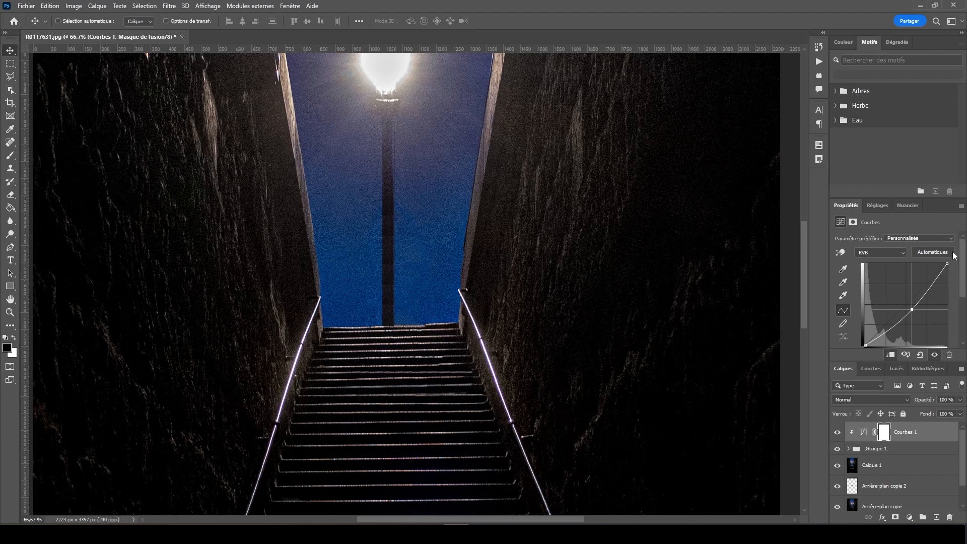
key("ctrl+minus")
key("ctrl+minus")
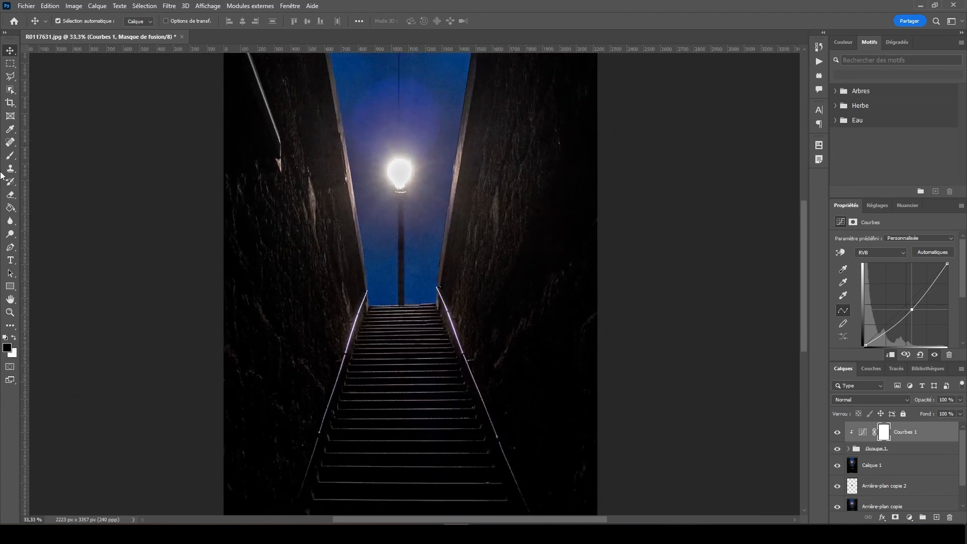